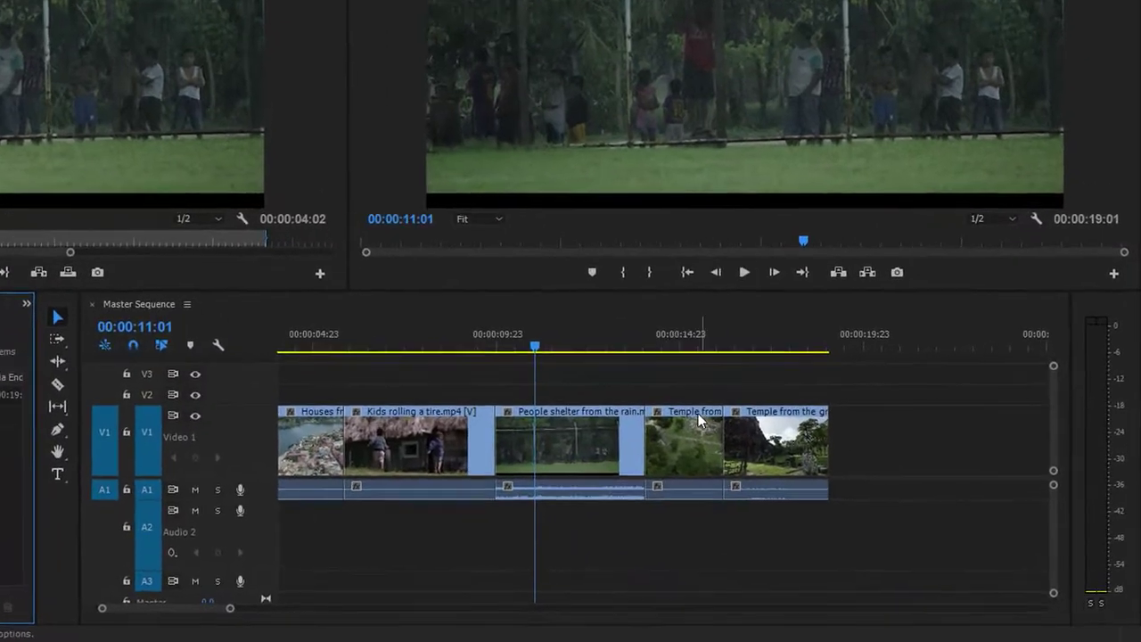
Drag Temple from above over the start of Kids rolling a tire, leaving a gap behind
{"action": "left_click", "coordinate": [684, 429]}
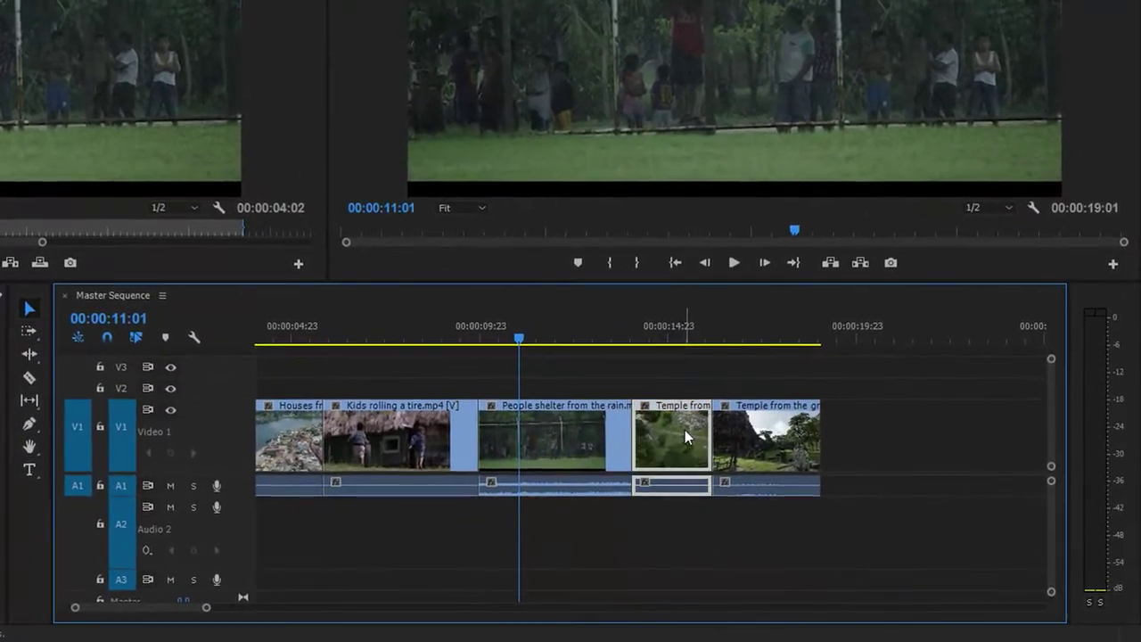
{"action": "left_click", "coordinate": [576, 429]}
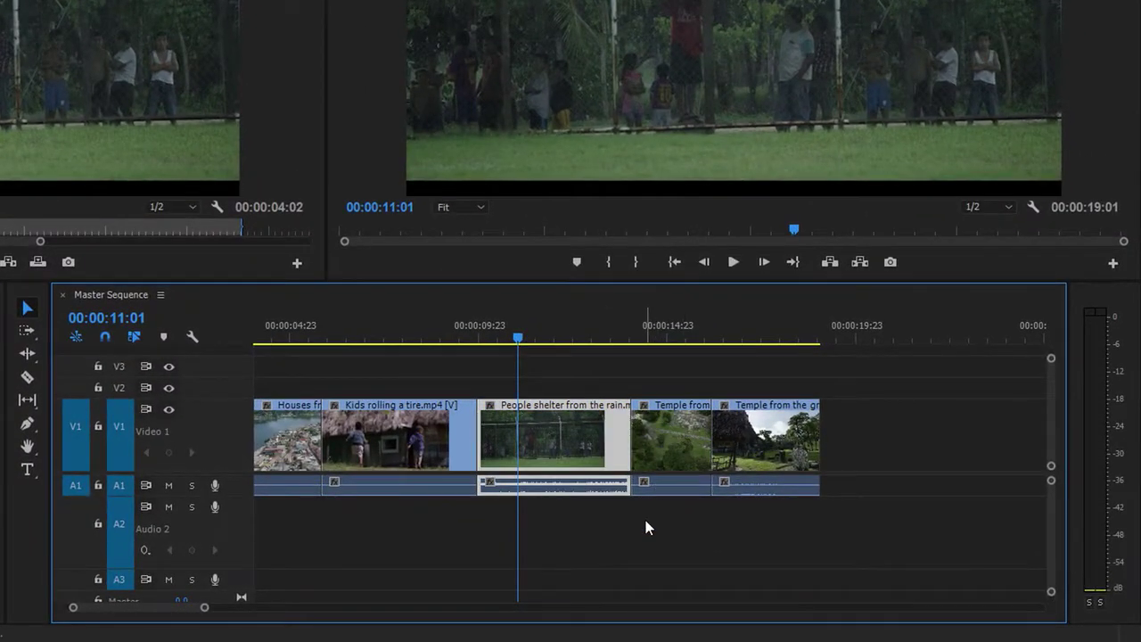
{"action": "left_click", "coordinate": [678, 446]}
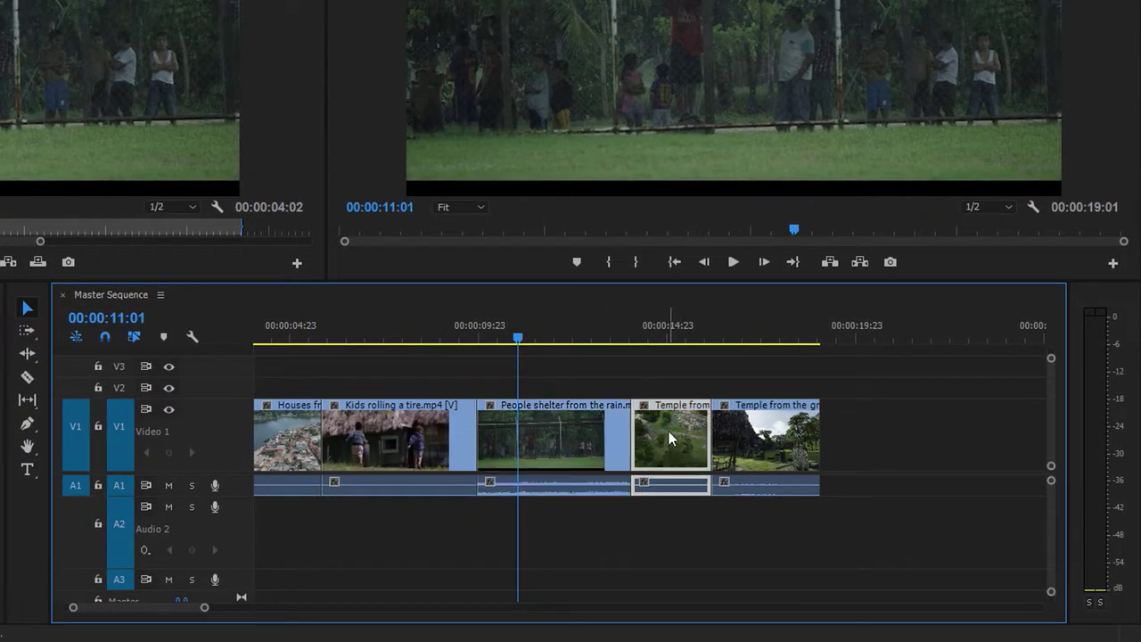
{"action": "left_click_drag", "start_coordinate": [661, 441], "coordinate": [365, 449]}
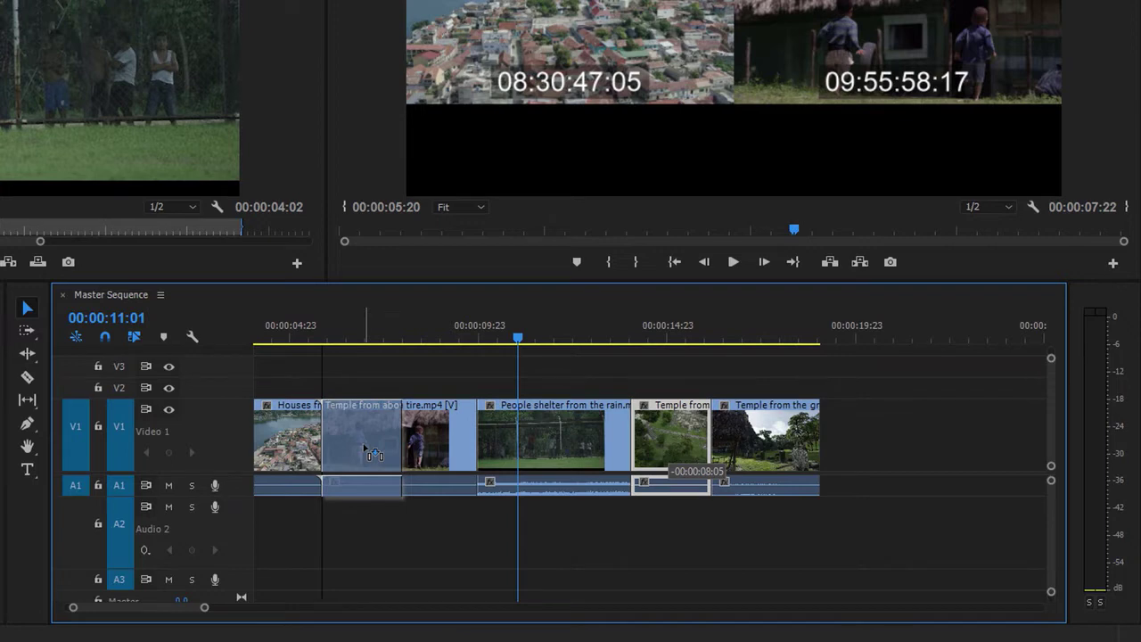
{"action": "left_click_drag", "start_coordinate": [365, 449], "coordinate": [369, 449]}
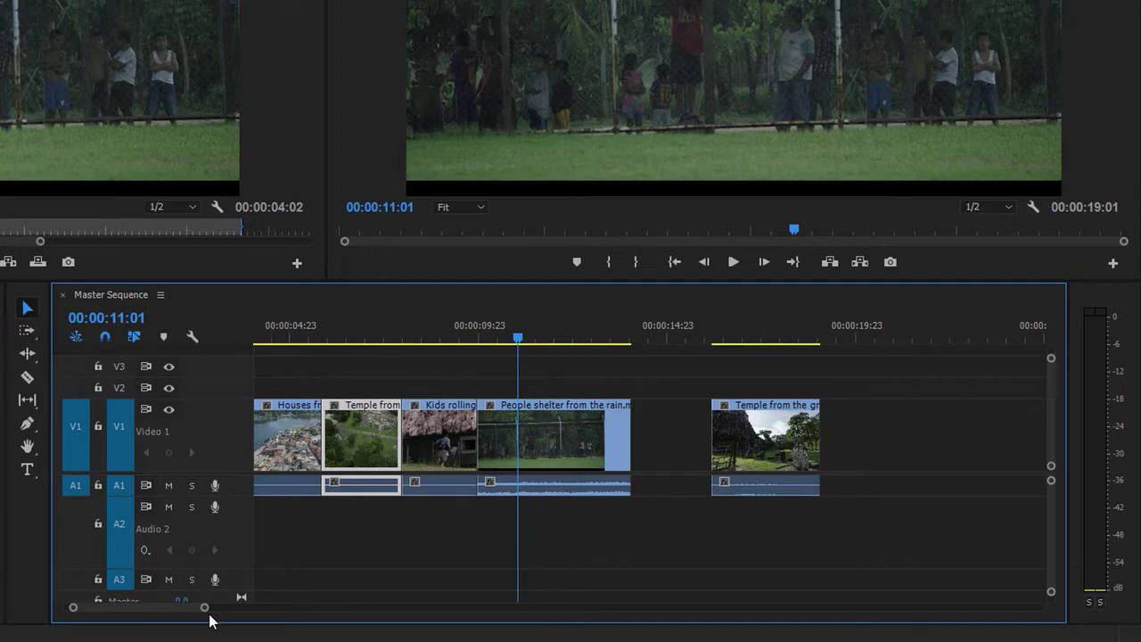
{"action": "left_click_drag", "start_coordinate": [204, 610], "coordinate": [191, 610]}
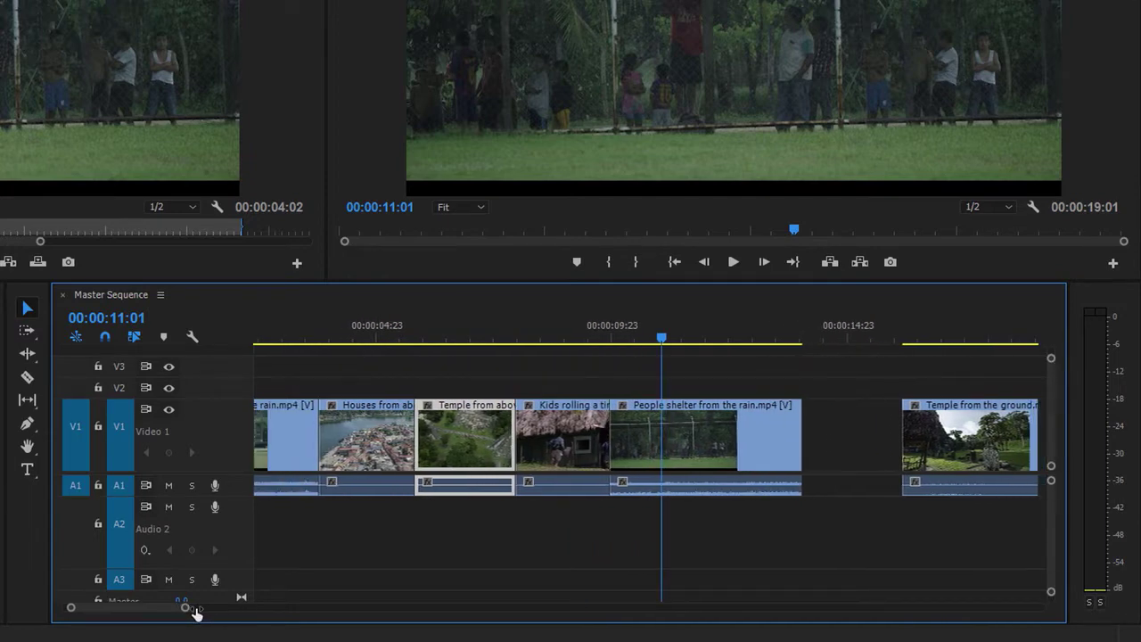
{"action": "left_click_drag", "start_coordinate": [190, 610], "coordinate": [187, 610]}
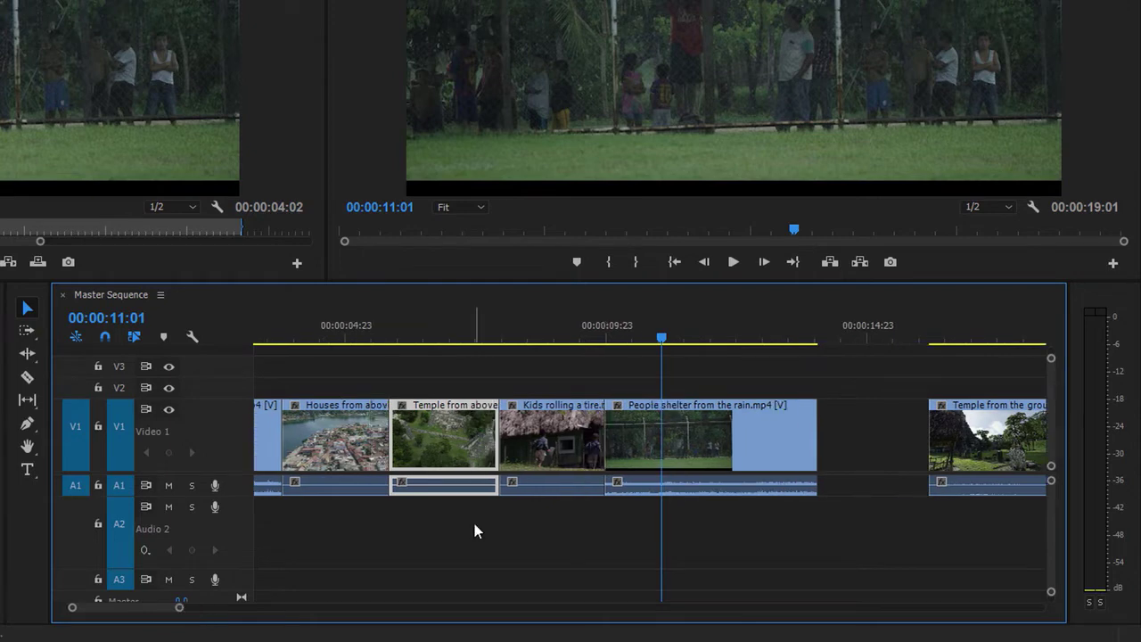
Undo the overwrite and insert Temple from above between Houses and Kids rolling a tire
{"action": "key", "text": "ctrl+z"}
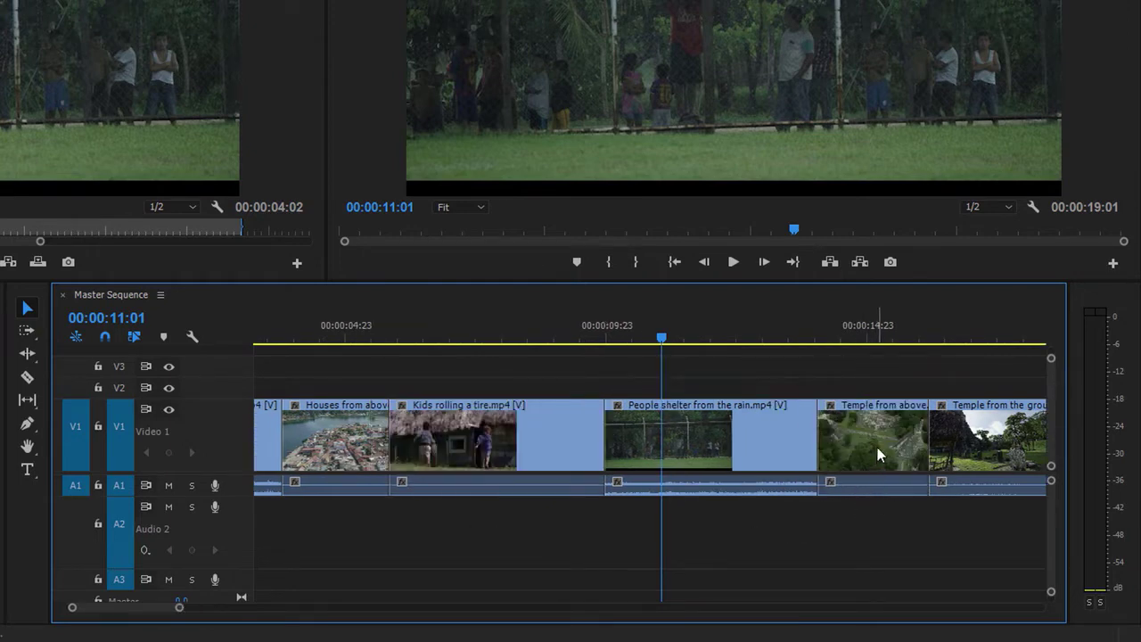
{"action": "left_click_drag", "start_coordinate": [878, 455], "coordinate": [461, 455]}
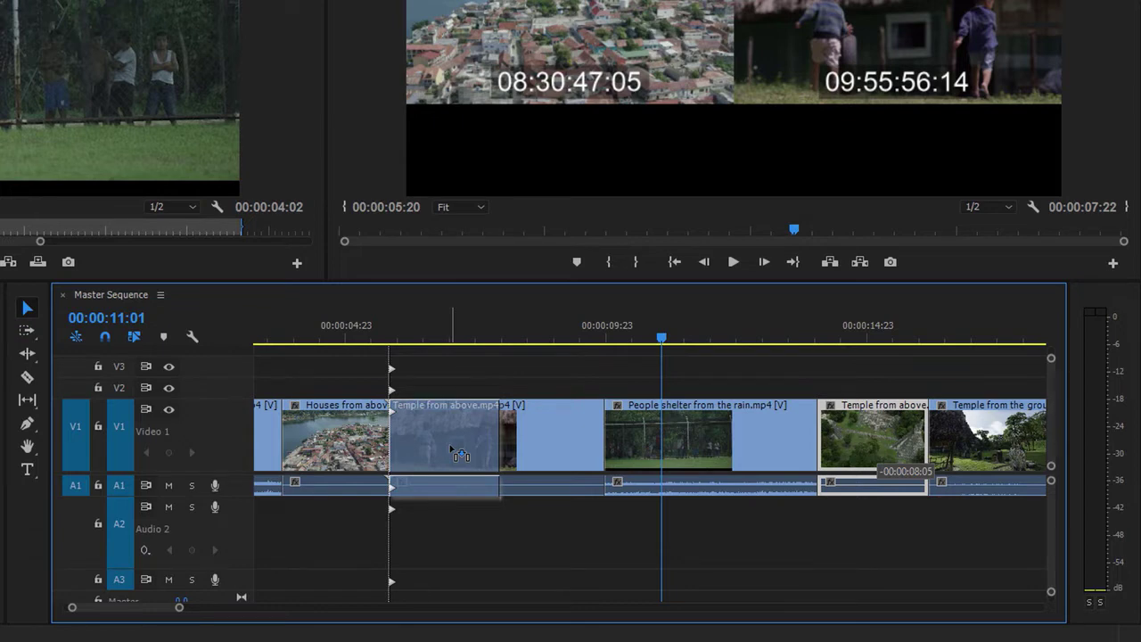
{"action": "left_click_drag", "start_coordinate": [460, 456], "coordinate": [460, 456]}
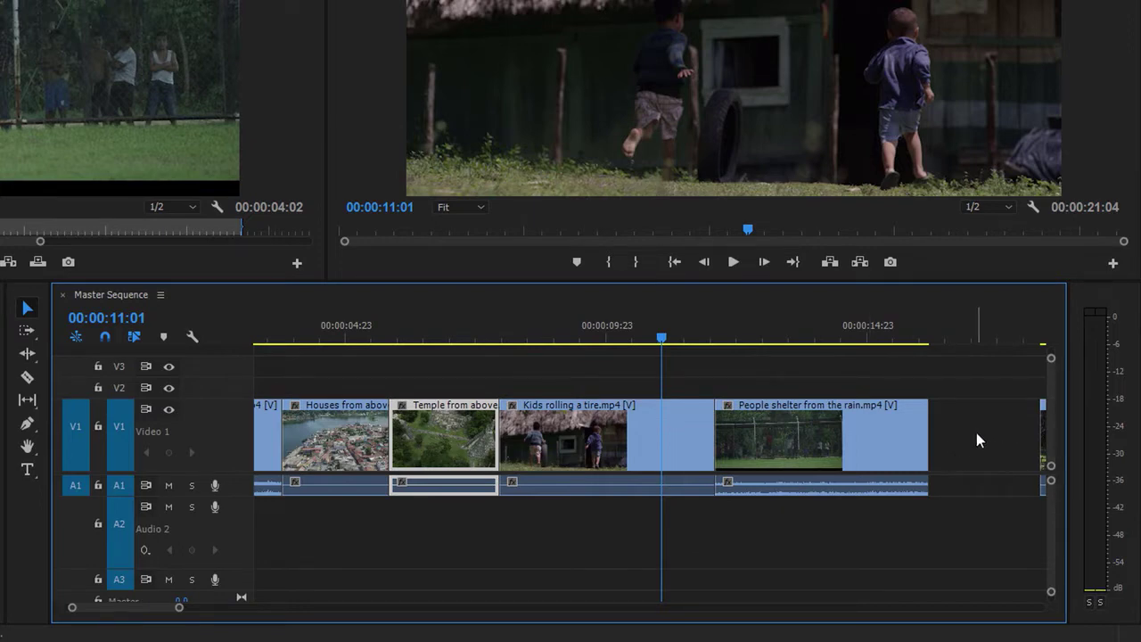
Select Kids rolling a tire, Temple from above, People shelter and Temple from the ground in turn
{"action": "left_click", "coordinate": [637, 435]}
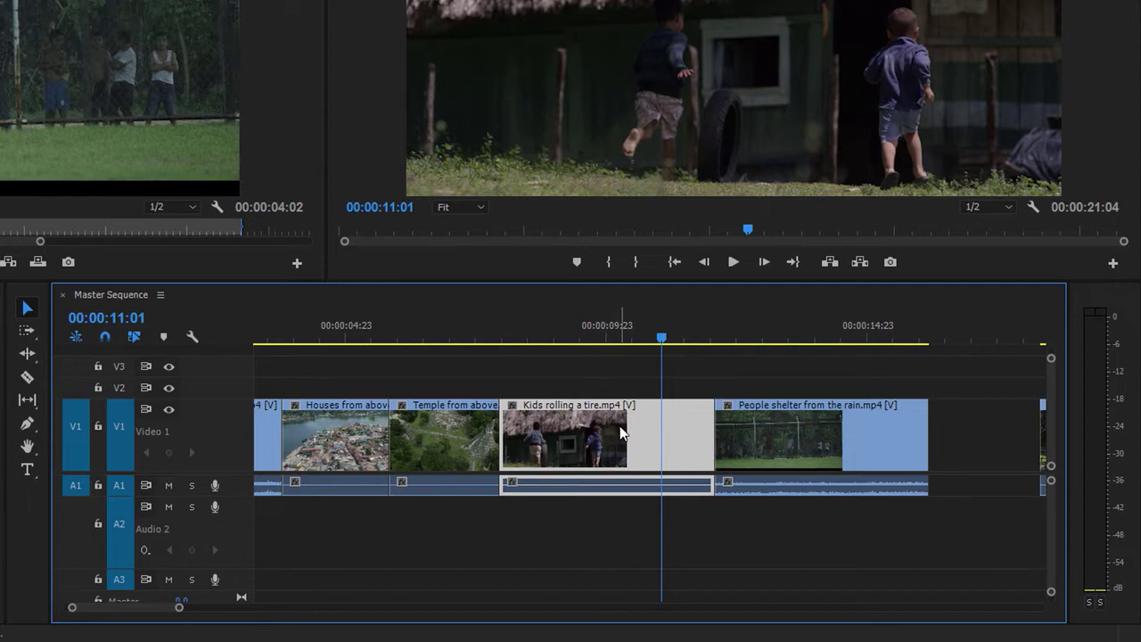
{"action": "mouse_move", "coordinate": [621, 434]}
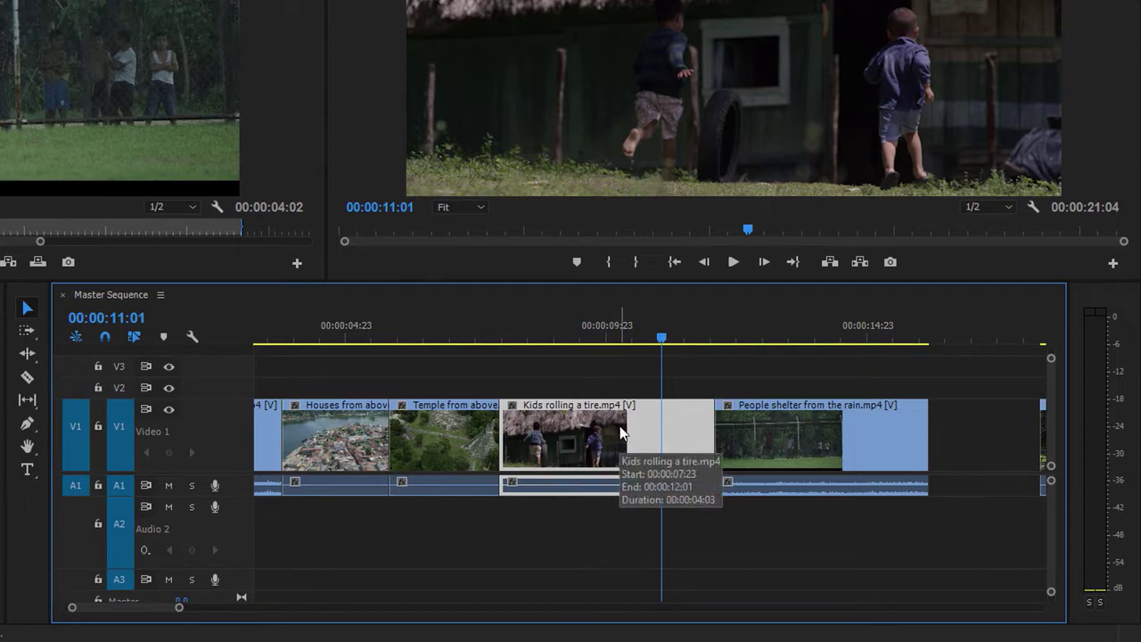
{"action": "left_click", "coordinate": [483, 428]}
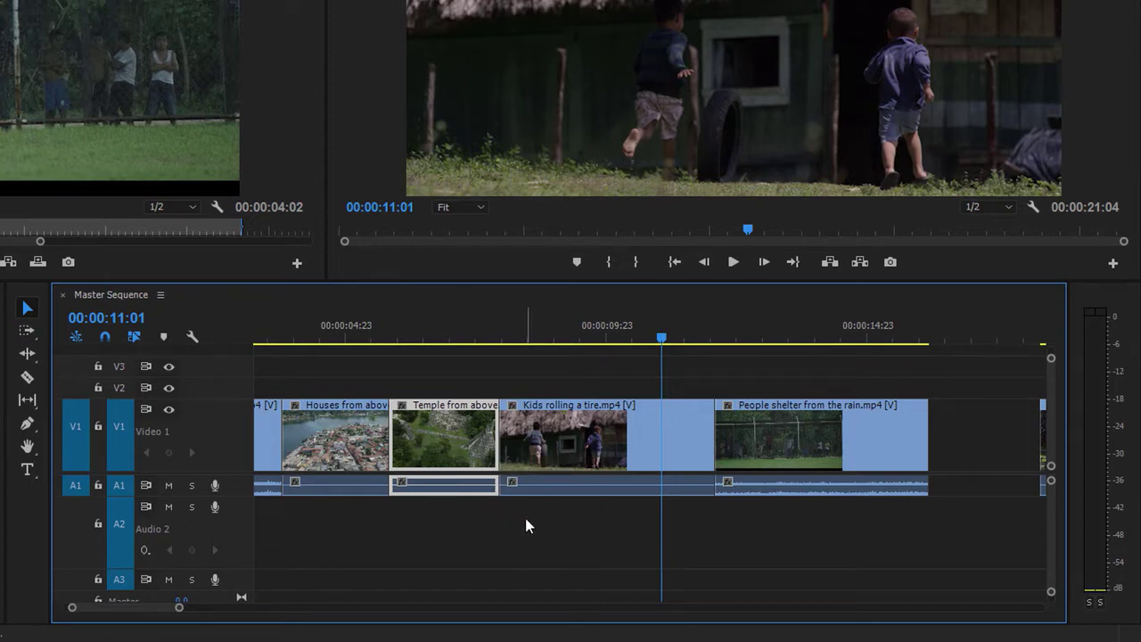
{"action": "left_click", "coordinate": [564, 461]}
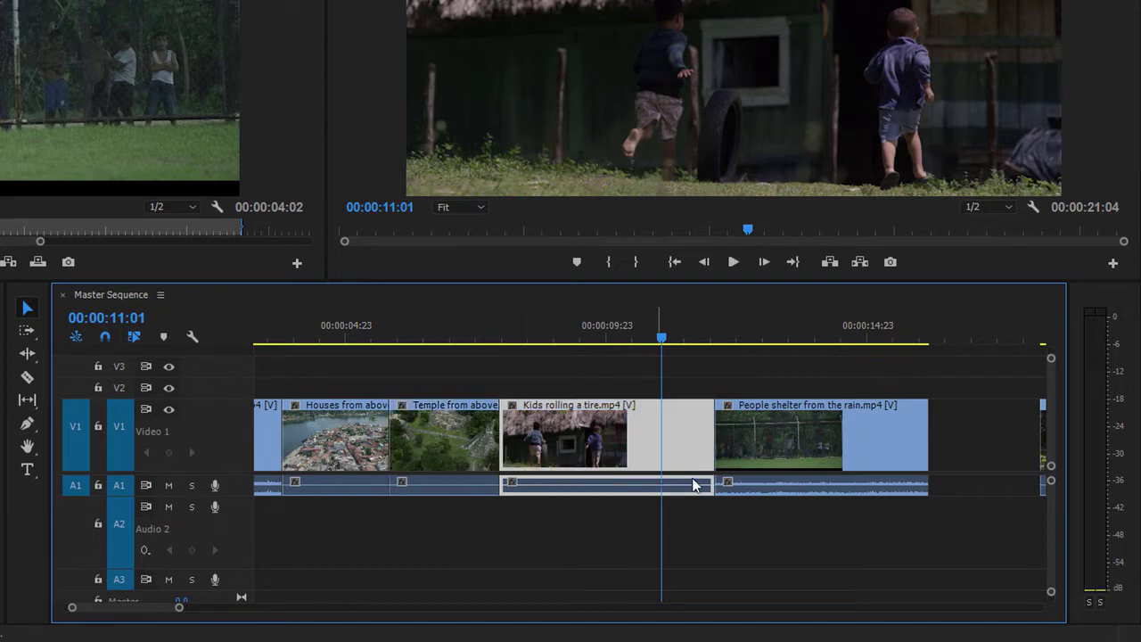
{"action": "left_click", "coordinate": [765, 451]}
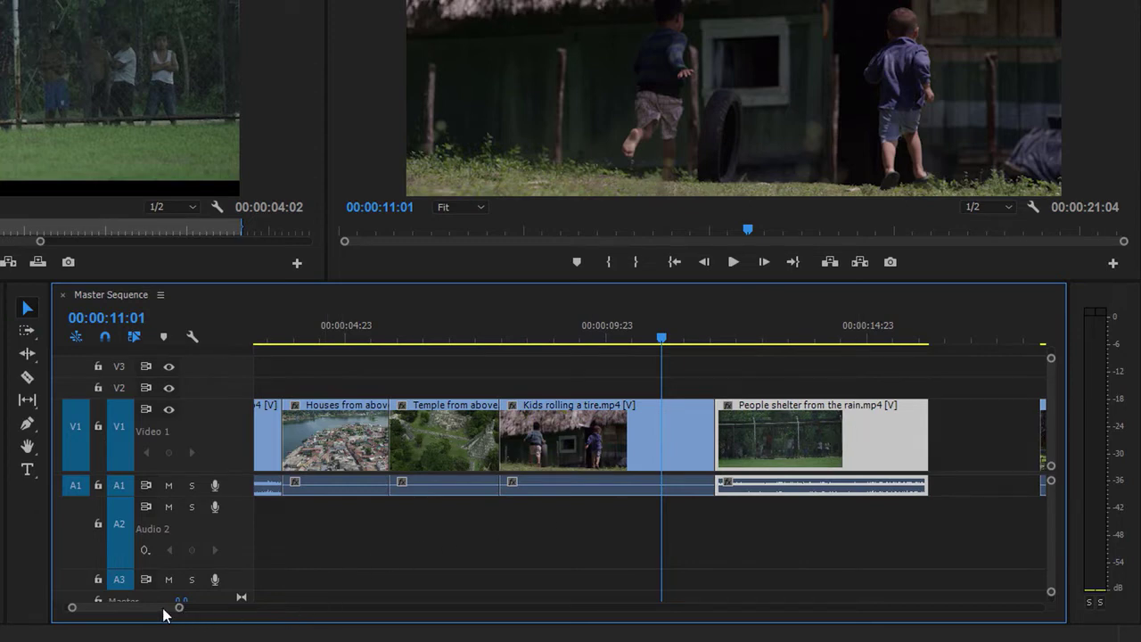
{"action": "left_click_drag", "start_coordinate": [163, 614], "coordinate": [175, 614]}
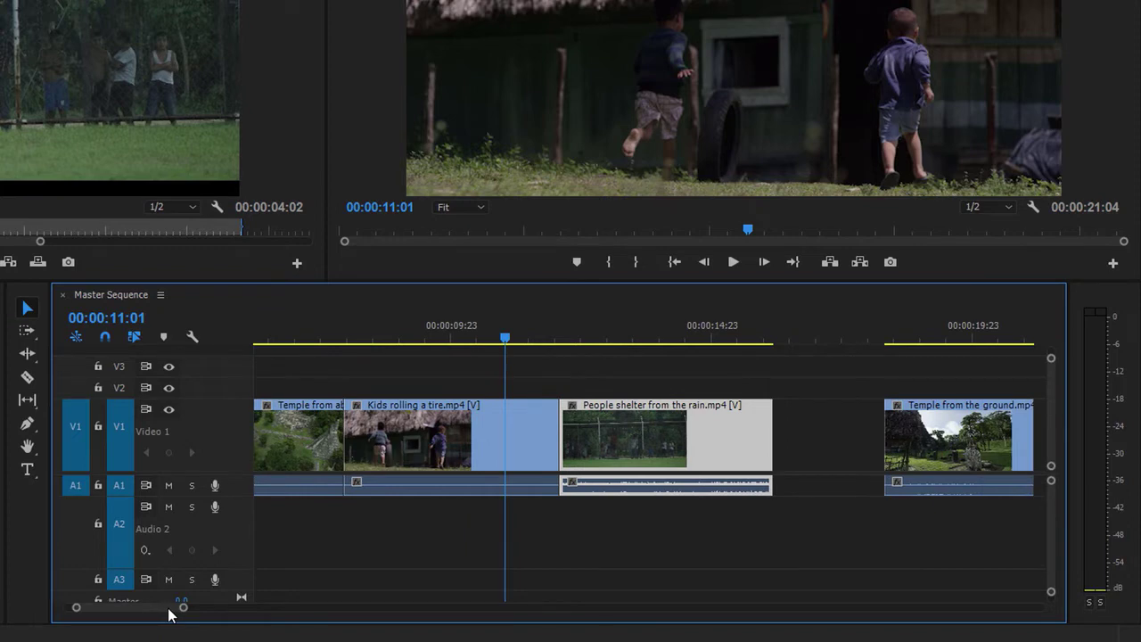
{"action": "left_click", "coordinate": [1000, 426]}
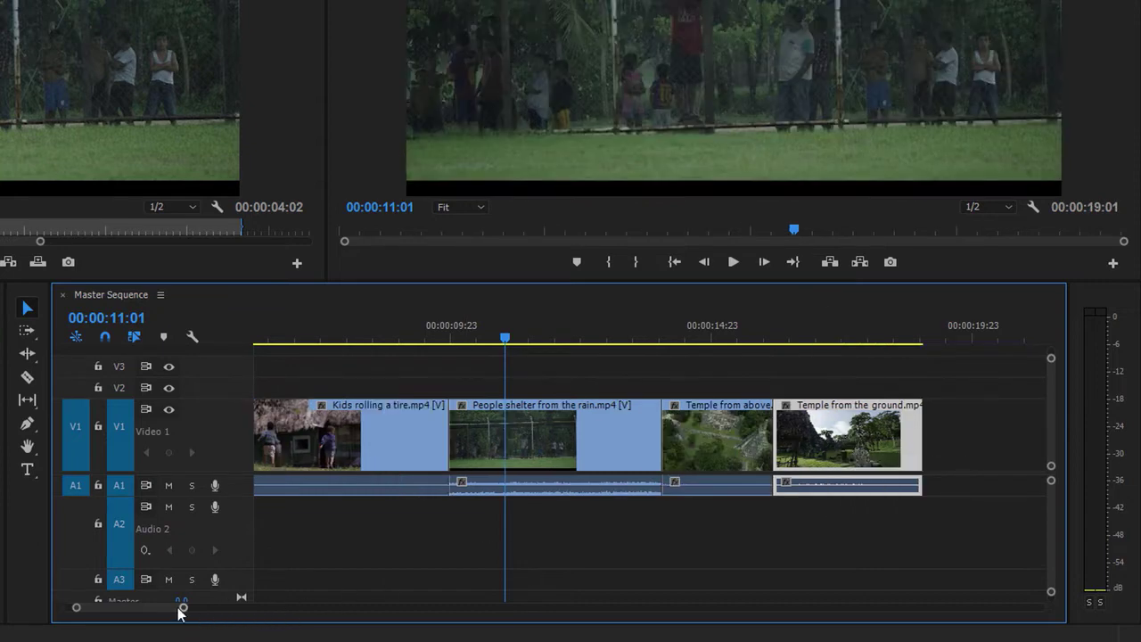
Turn Linked Selection off to pick Kids rolling a tire video and audio separately, then back on
{"action": "scroll", "coordinate": [176, 612], "scroll_direction": "up", "scroll_amount": 2}
{"action": "scroll", "coordinate": [174, 612], "scroll_direction": "up", "scroll_amount": 2}
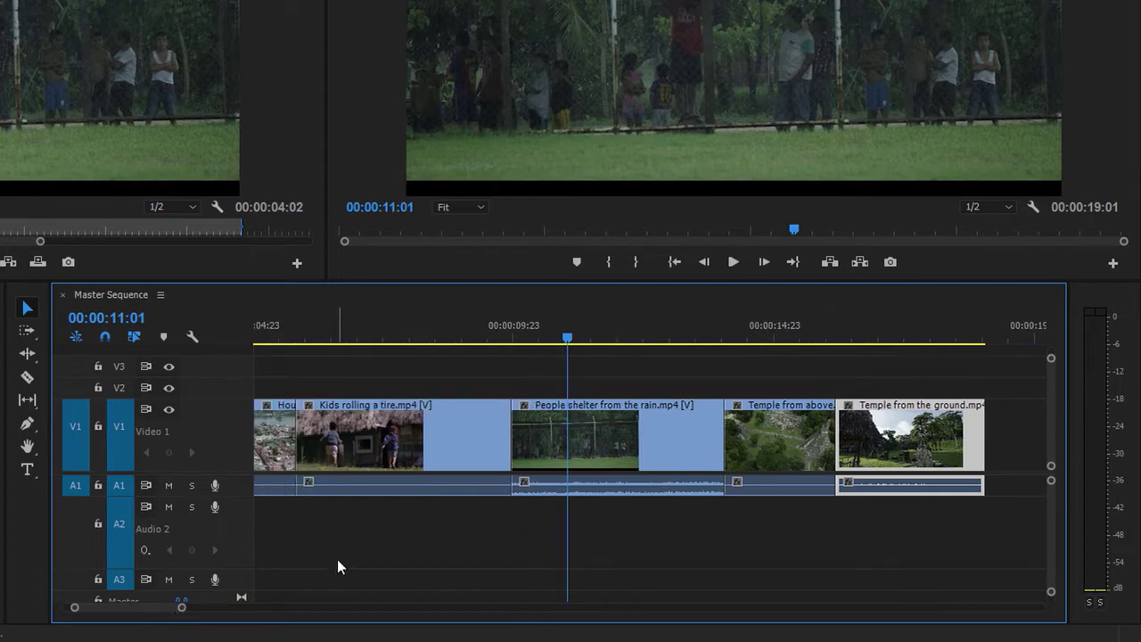
{"action": "left_click", "coordinate": [136, 339]}
{"action": "left_click", "coordinate": [447, 449]}
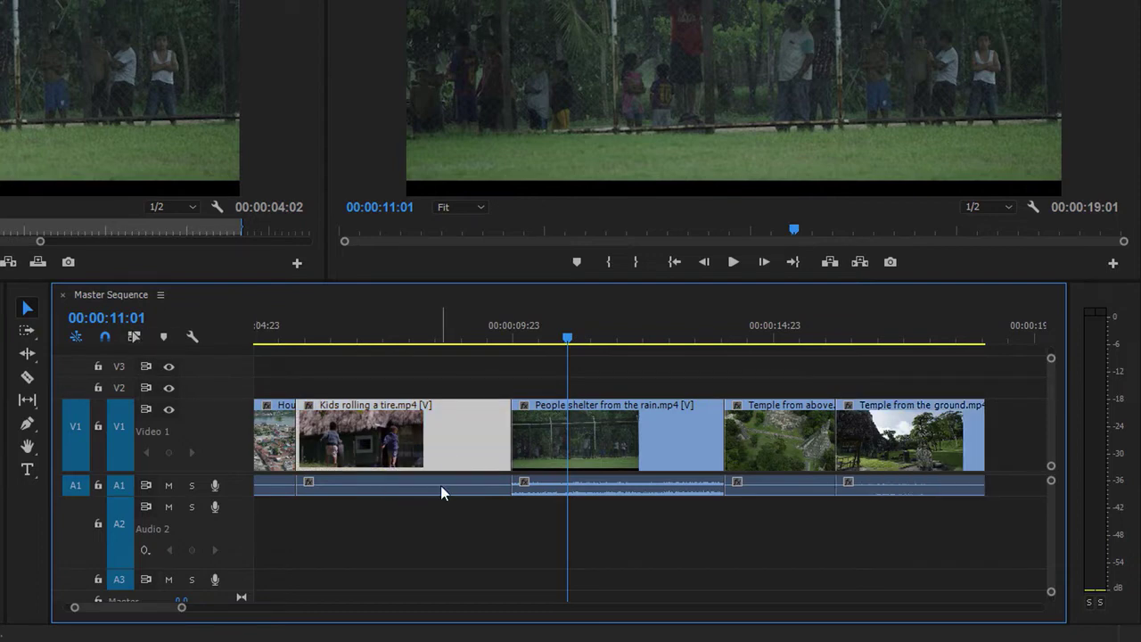
{"action": "left_click", "coordinate": [441, 485]}
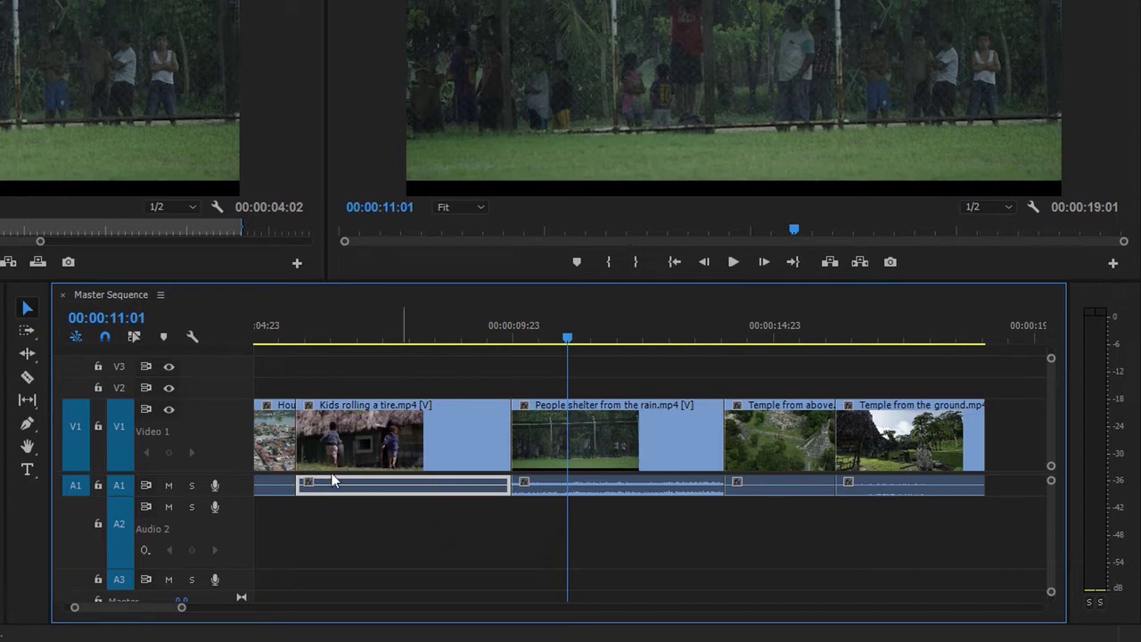
{"action": "left_click", "coordinate": [135, 336]}
{"action": "left_click", "coordinate": [630, 463]}
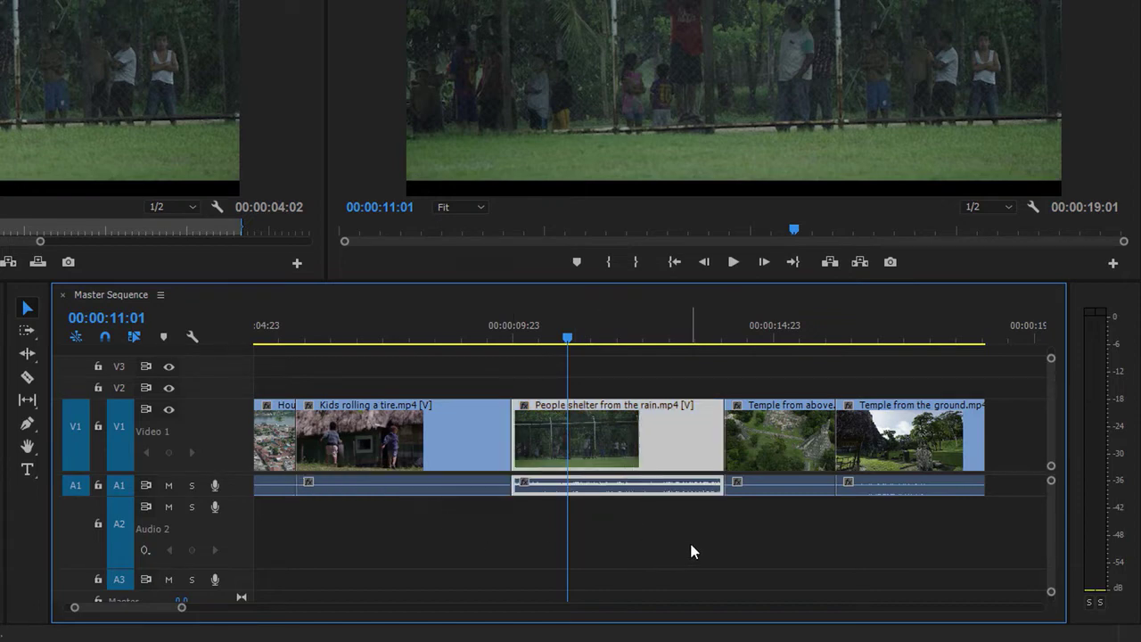
Unlink People shelter from the rain, trial-drag its video over Kids rolling a tire, then undo
{"action": "mouse_move", "coordinate": [618, 435]}
{"action": "right_click", "coordinate": [665, 450]}
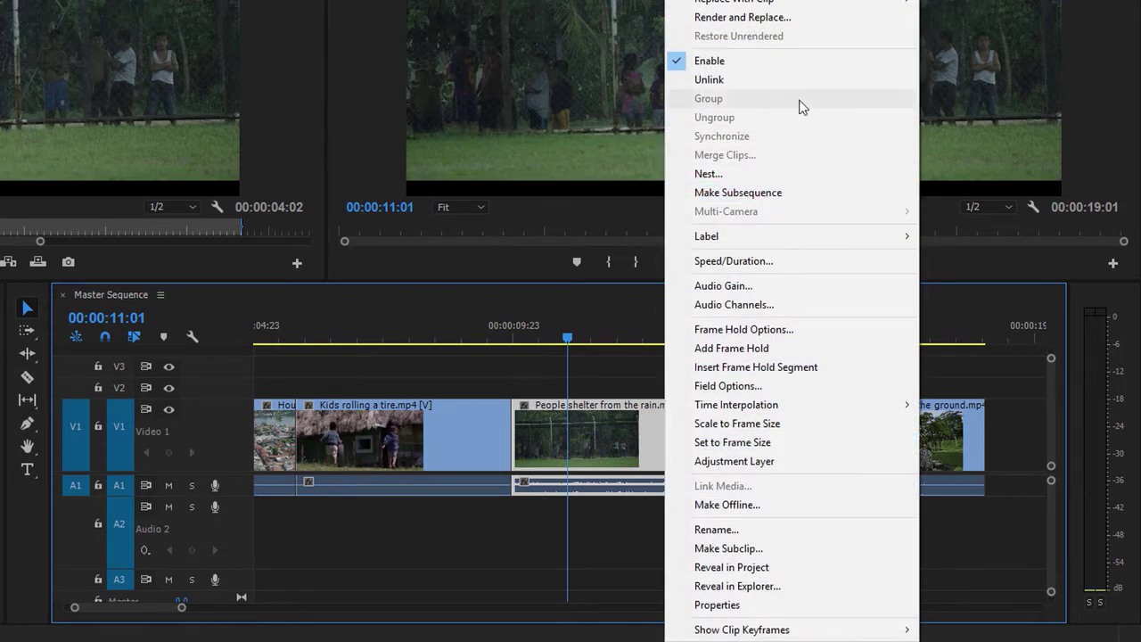
{"action": "left_click", "coordinate": [794, 82]}
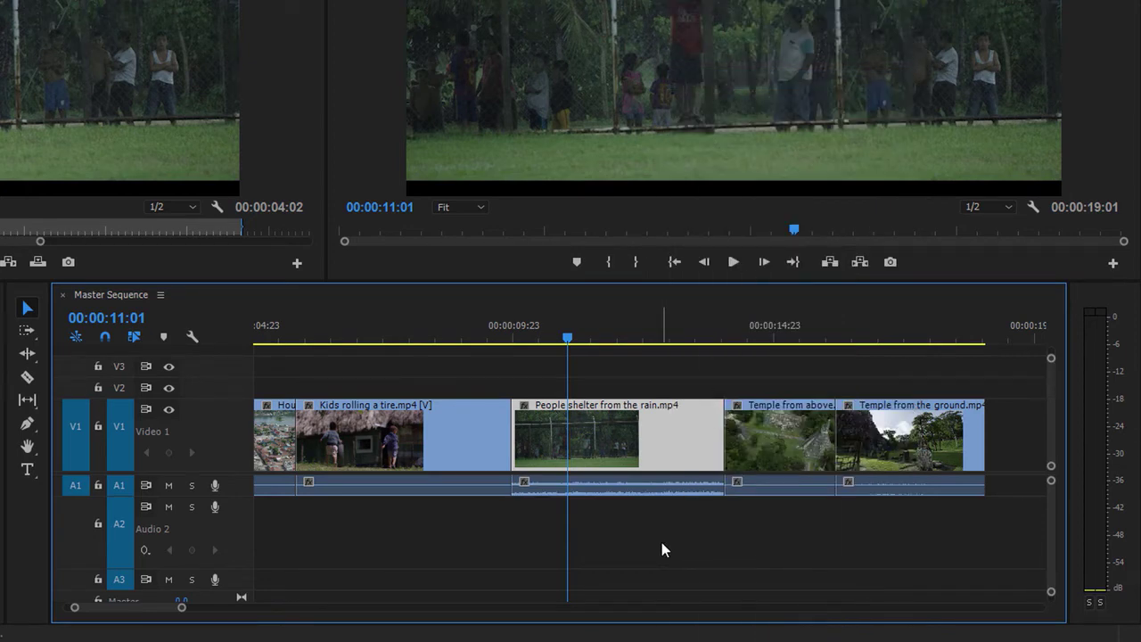
{"action": "left_click_drag", "start_coordinate": [666, 446], "coordinate": [439, 408]}
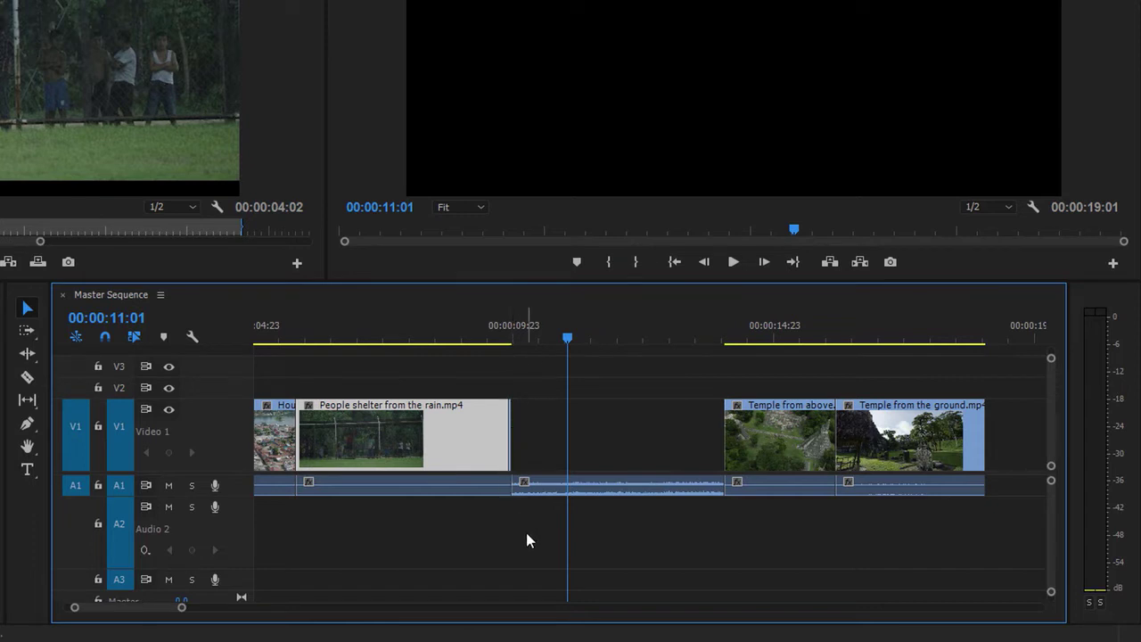
{"action": "key", "text": "ctrl+z"}
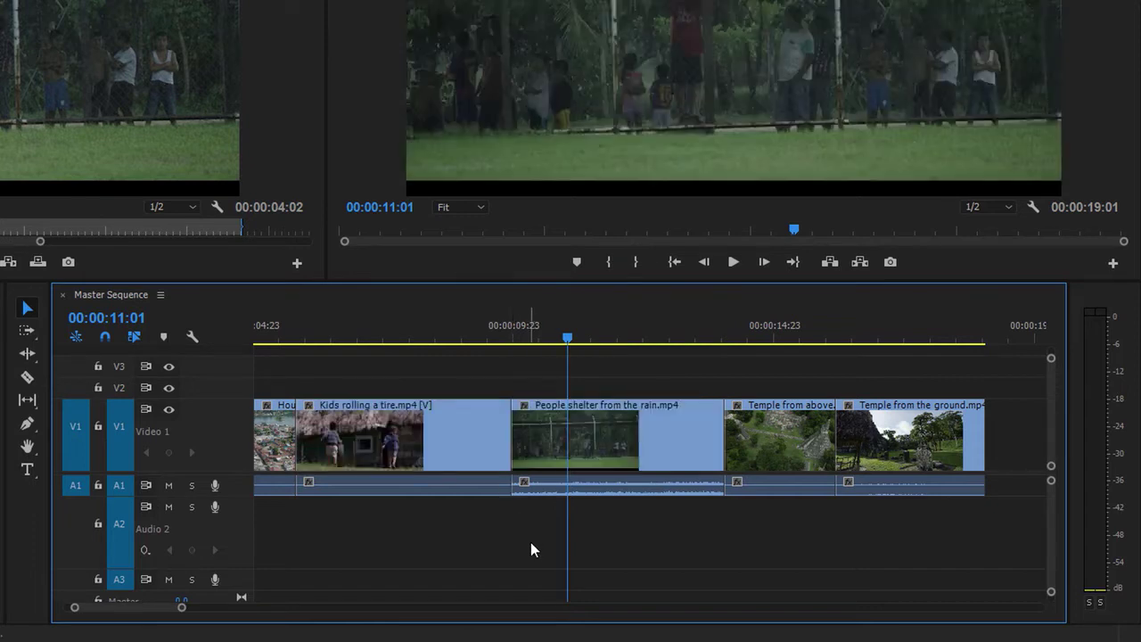
{"action": "left_click", "coordinate": [656, 447]}
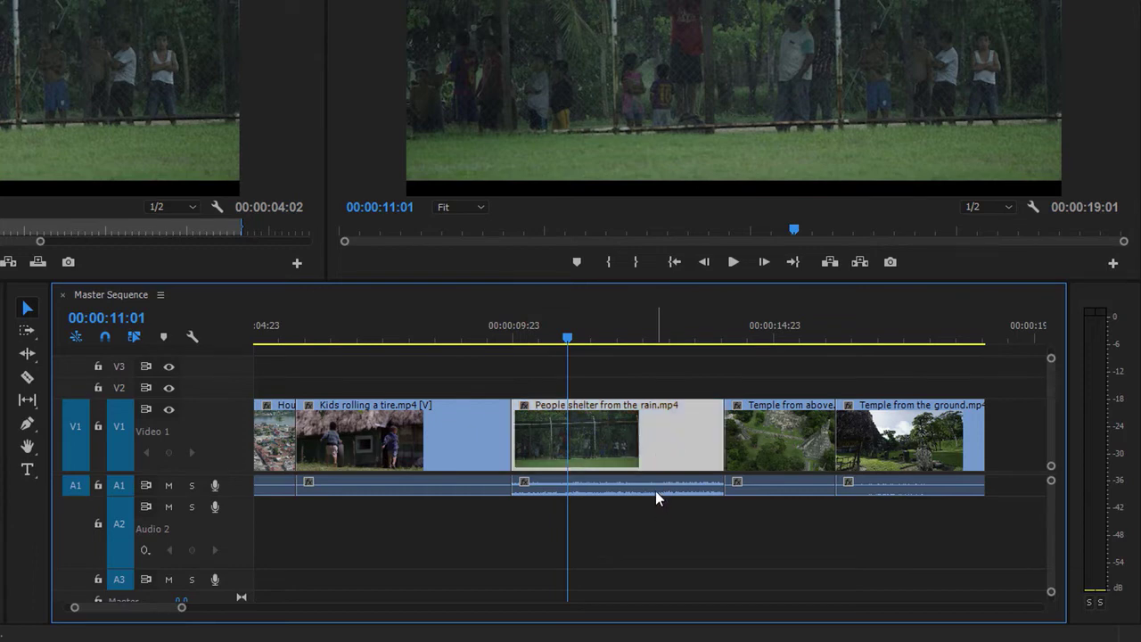
{"action": "left_click", "coordinate": [655, 491]}
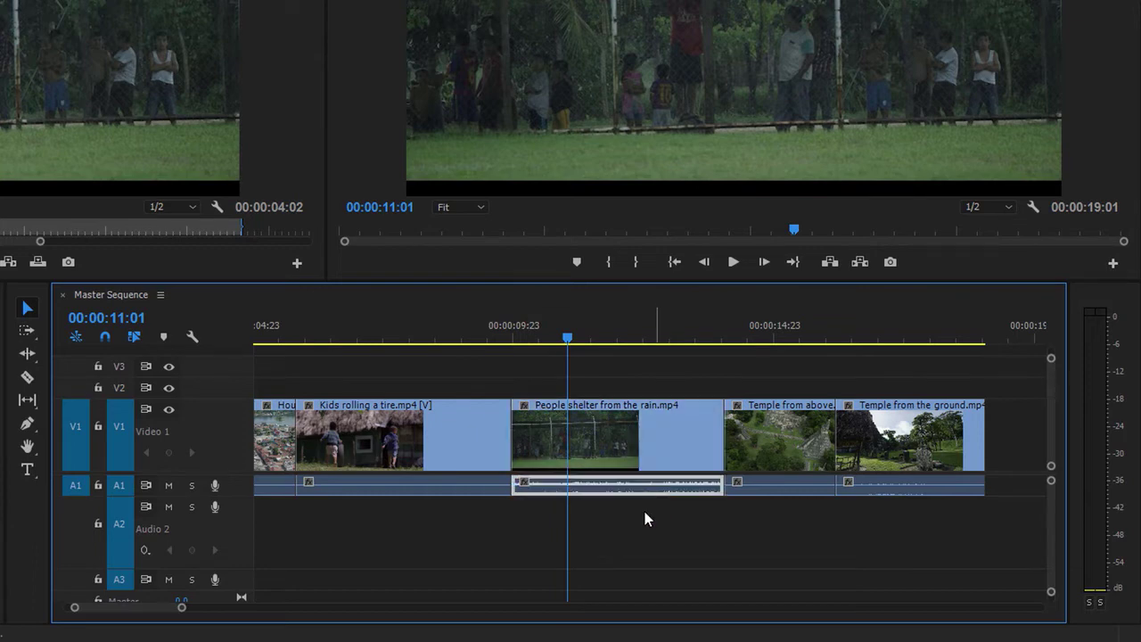
{"action": "left_click", "coordinate": [136, 338]}
{"action": "mouse_move", "coordinate": [934, 376]}
{"action": "left_mouse_down"}
{"action": "mouse_move", "coordinate": [890, 411]}
{"action": "mouse_move", "coordinate": [628, 435]}
{"action": "left_mouse_up"}
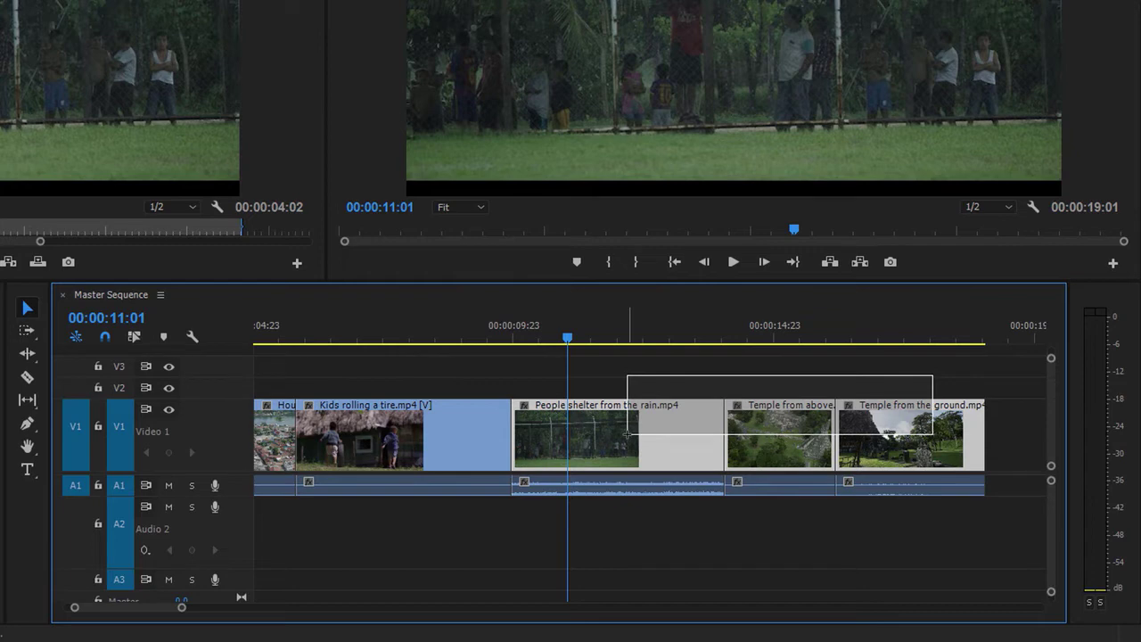
{"action": "left_click_drag", "start_coordinate": [627, 434], "coordinate": [588, 531]}
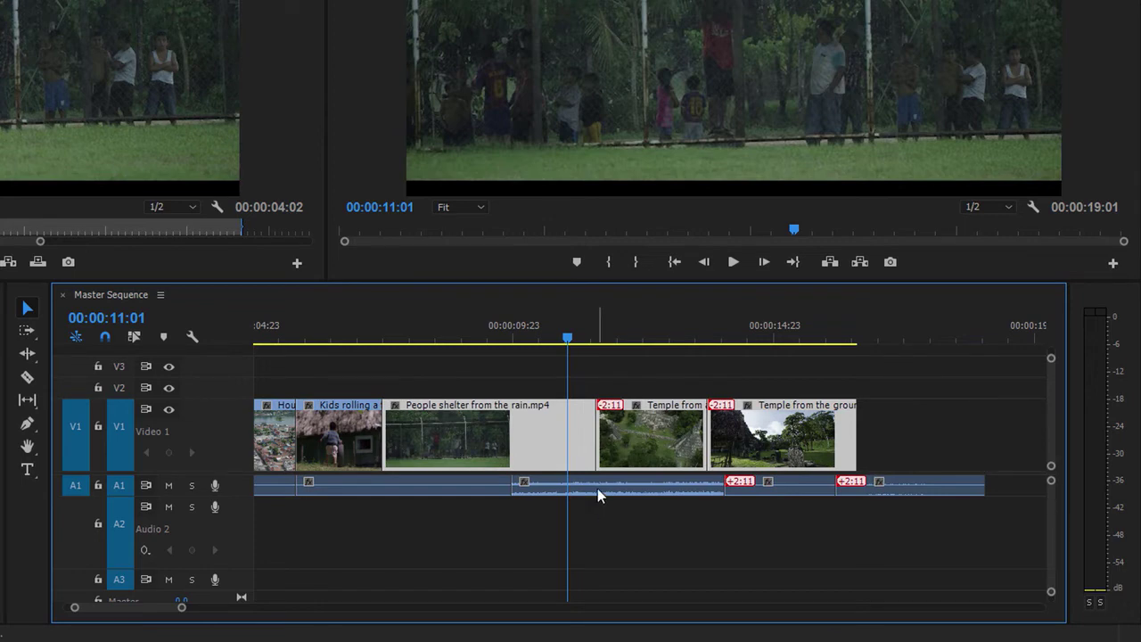
{"action": "left_click", "coordinate": [597, 489]}
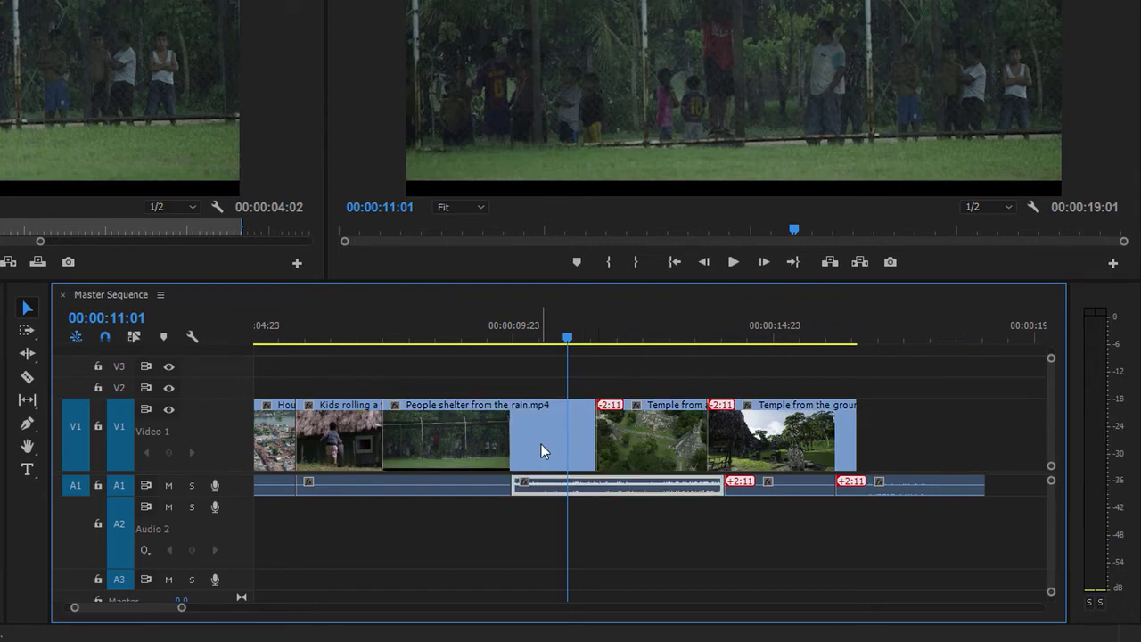
{"action": "left_click", "coordinate": [544, 451]}
{"action": "left_click", "coordinate": [559, 488]}
{"action": "left_click", "coordinate": [546, 460]}
{"action": "left_click", "coordinate": [550, 484]}
{"action": "left_click", "coordinate": [677, 446]}
{"action": "left_click", "coordinate": [757, 449]}
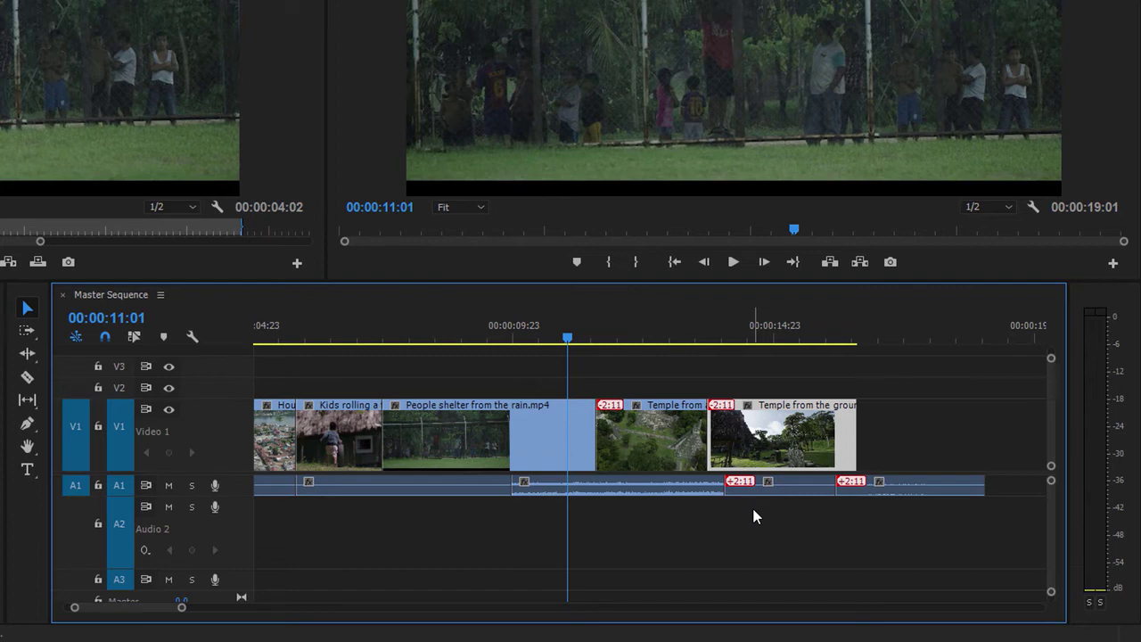
Undo the previous move and razor-cut People shelter from the rain into two pieces
{"action": "key", "text": "ctrl+z"}
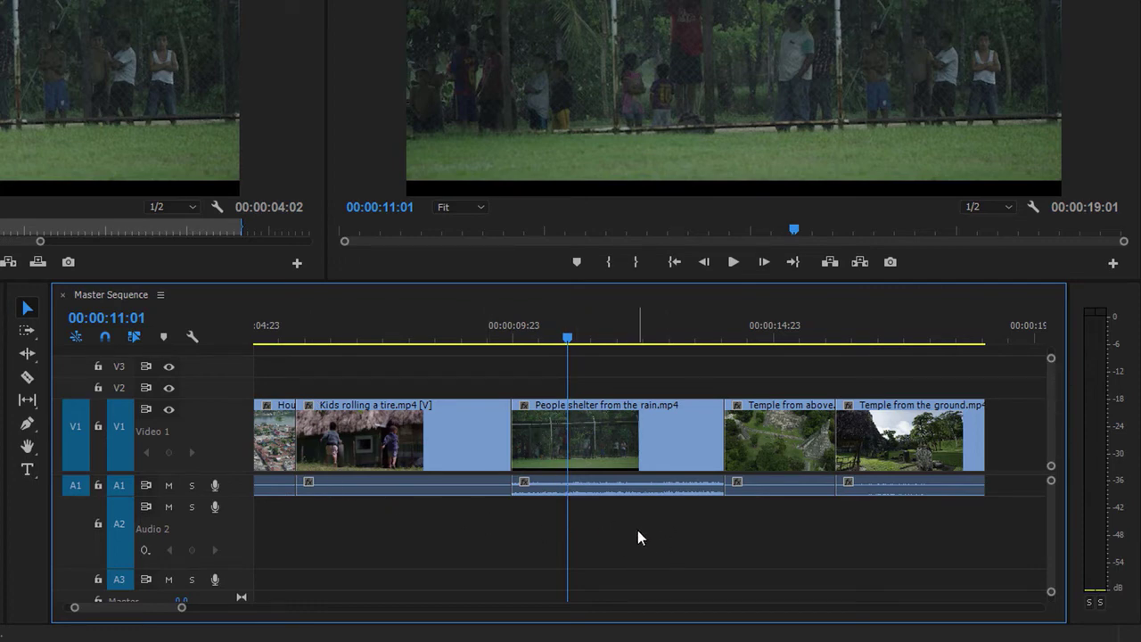
{"action": "left_click", "coordinate": [29, 375]}
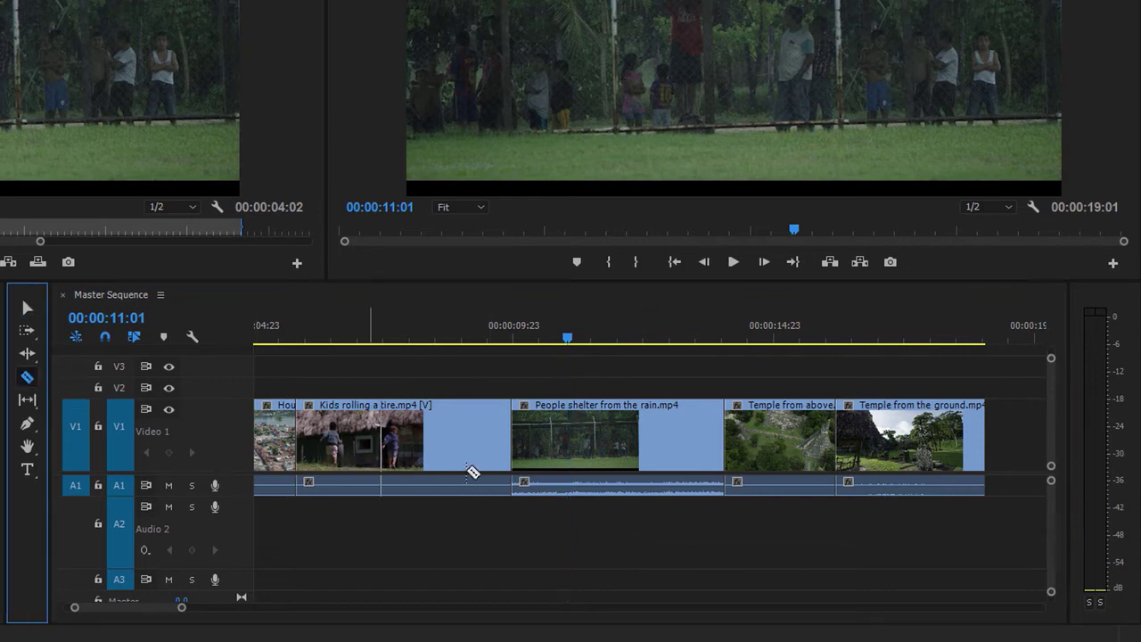
{"action": "left_click", "coordinate": [616, 438]}
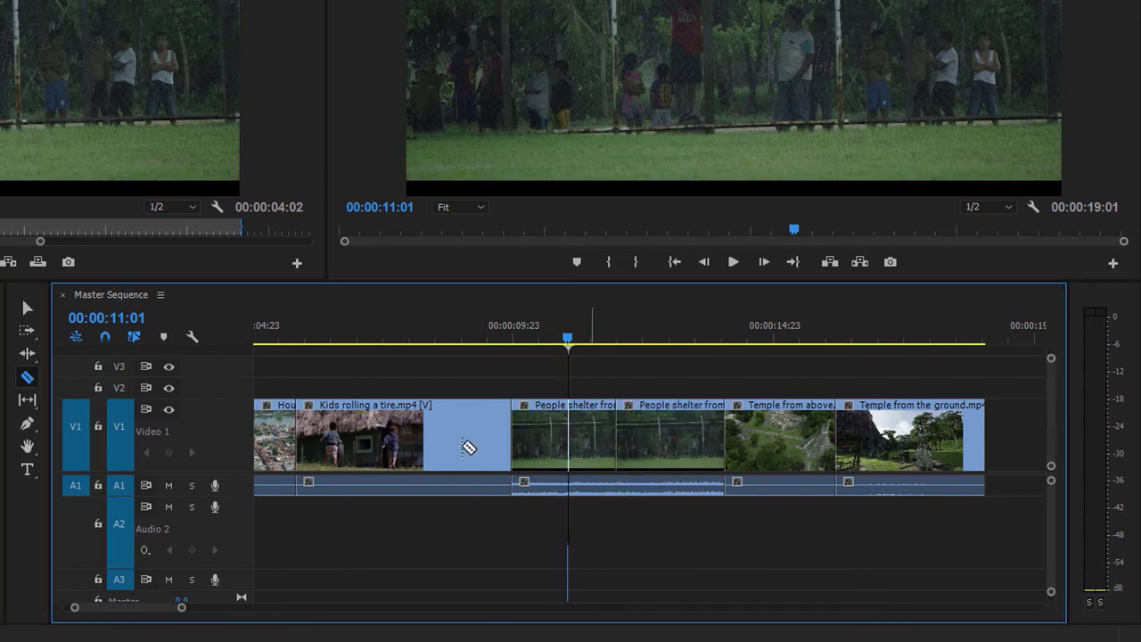
Lay the first People shelter piece over the start of Kids rolling a tire
{"action": "left_click", "coordinate": [27, 309]}
{"action": "left_click", "coordinate": [527, 464]}
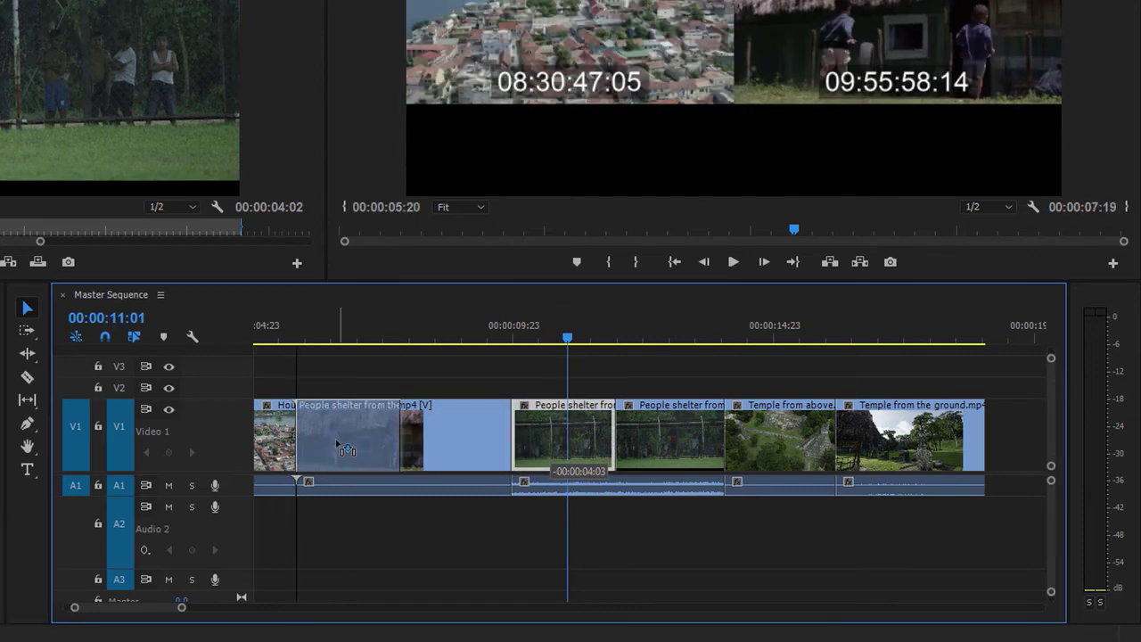
{"action": "left_click_drag", "start_coordinate": [526, 464], "coordinate": [311, 465]}
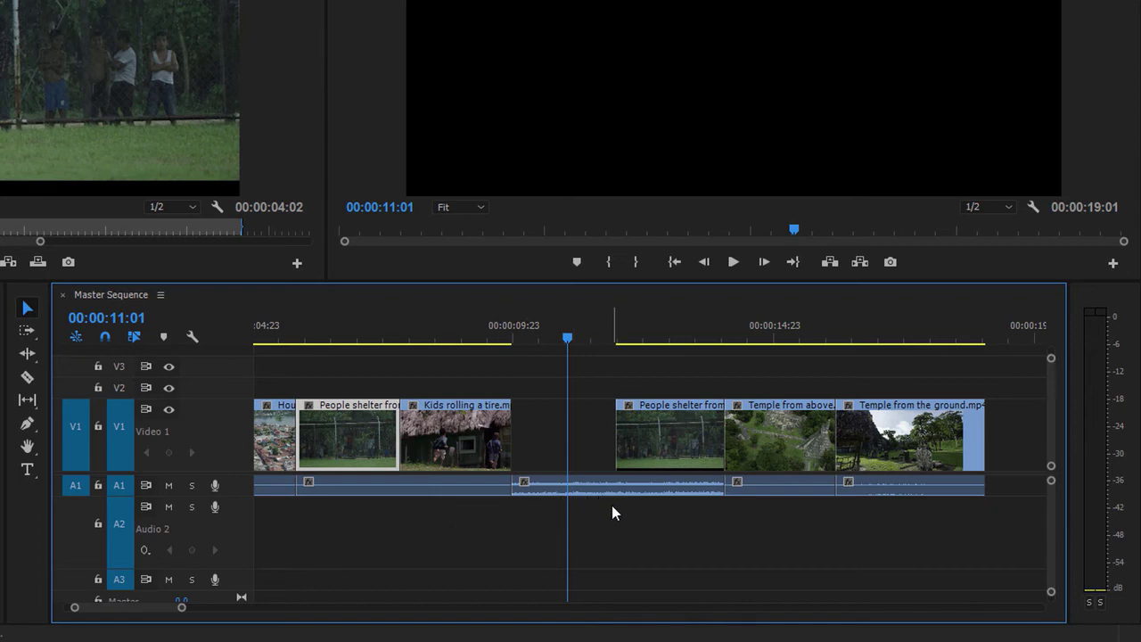
Undo the split, then marquee-select People shelter video and audio and link them
{"action": "key", "text": "ctrl+z"}
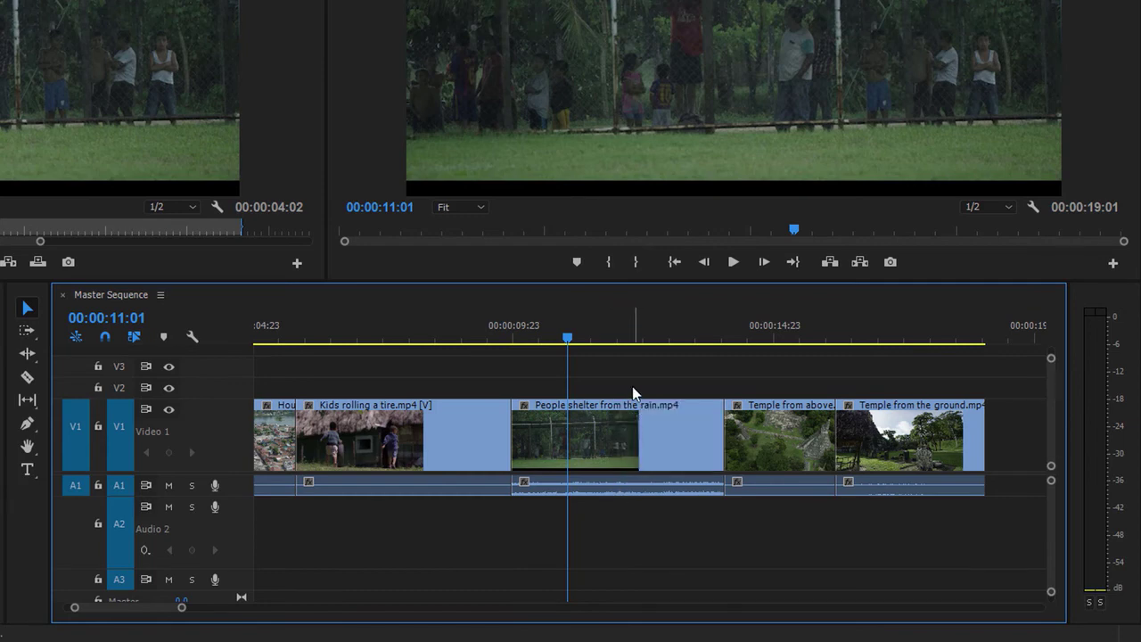
{"action": "left_click", "coordinate": [645, 449]}
{"action": "left_click_drag", "start_coordinate": [634, 374], "coordinate": [654, 540]}
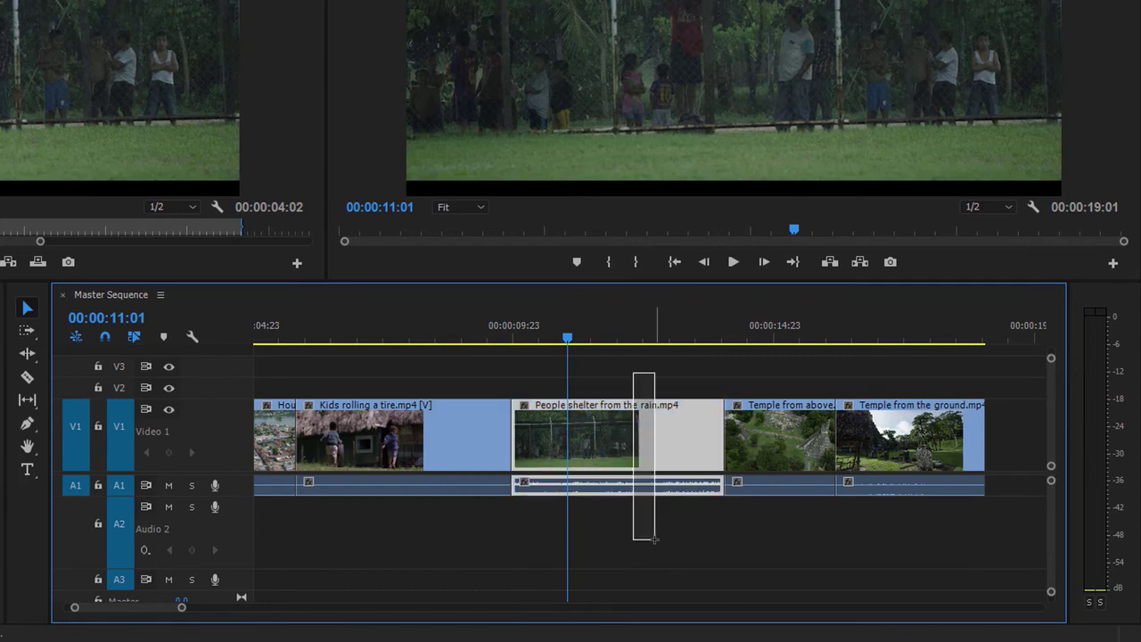
{"action": "right_click", "coordinate": [661, 438]}
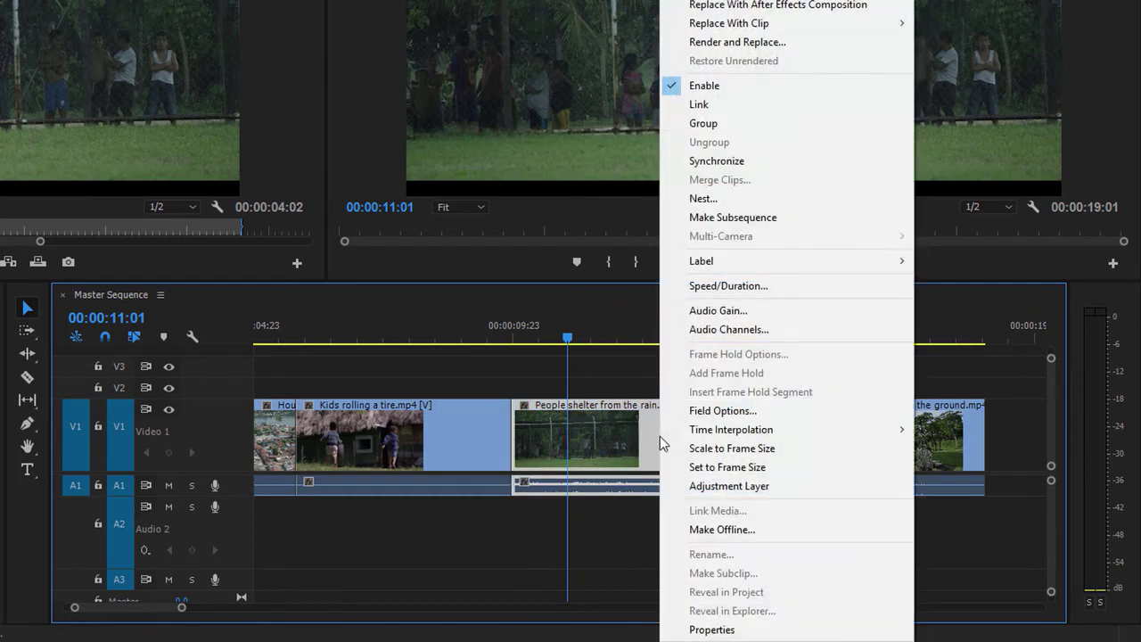
{"action": "left_click", "coordinate": [766, 105]}
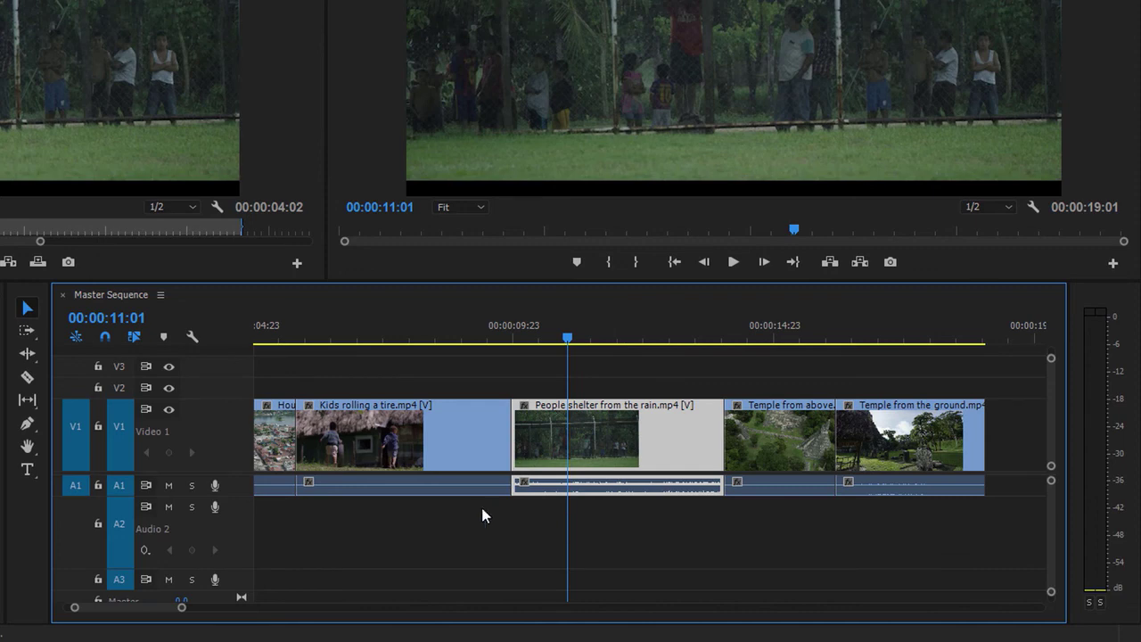
Razor-cut the relinked People shelter clip and lay its first piece over Kids rolling a tire
{"action": "left_click", "coordinate": [27, 376]}
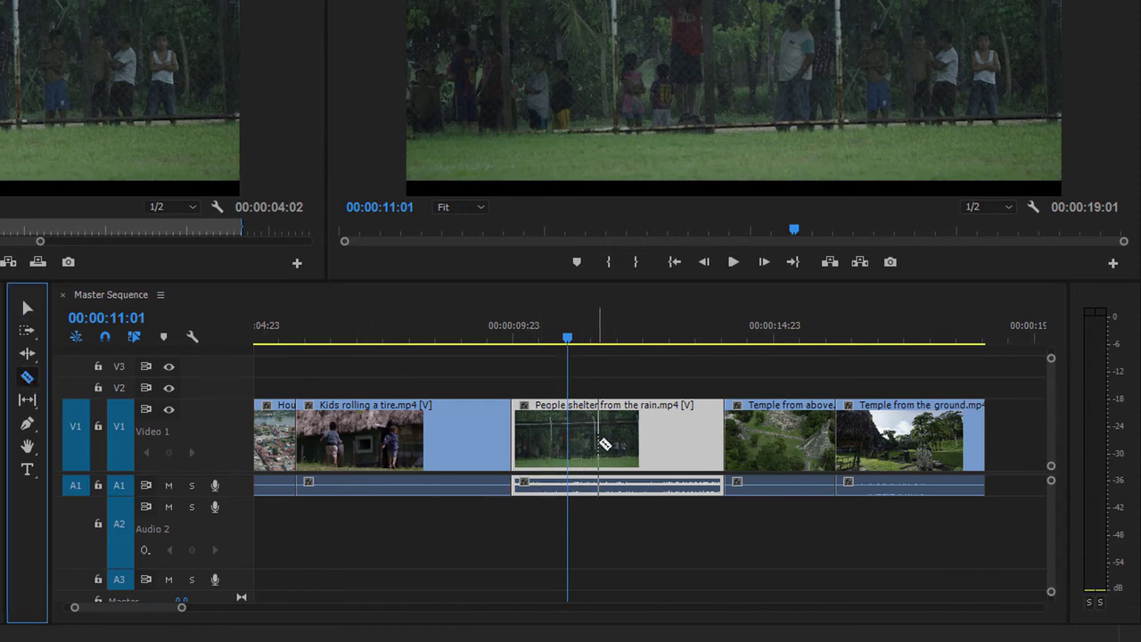
{"action": "left_click", "coordinate": [597, 441]}
{"action": "left_click", "coordinate": [27, 308]}
{"action": "left_click_drag", "start_coordinate": [548, 444], "coordinate": [333, 444]}
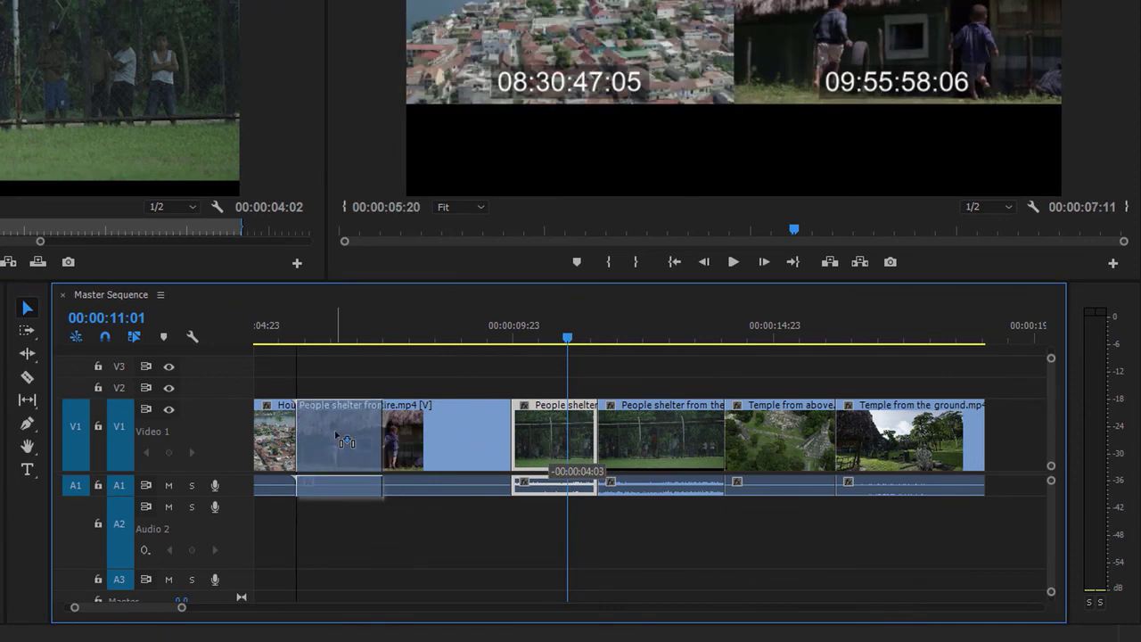